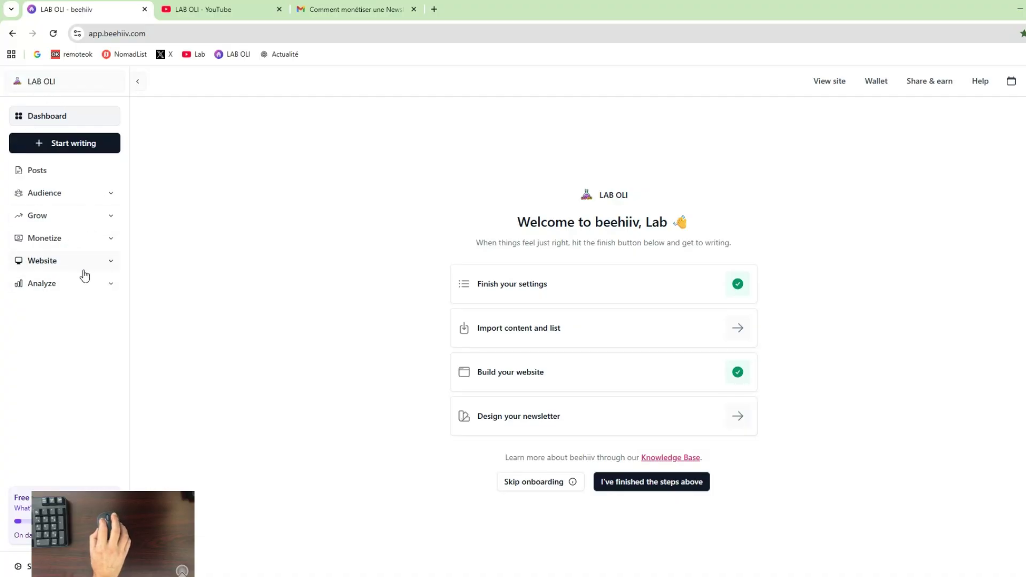
- Open the website builder and preview the Home page in the mobile layout
{"action": "left_click", "coordinate": [110, 262]}
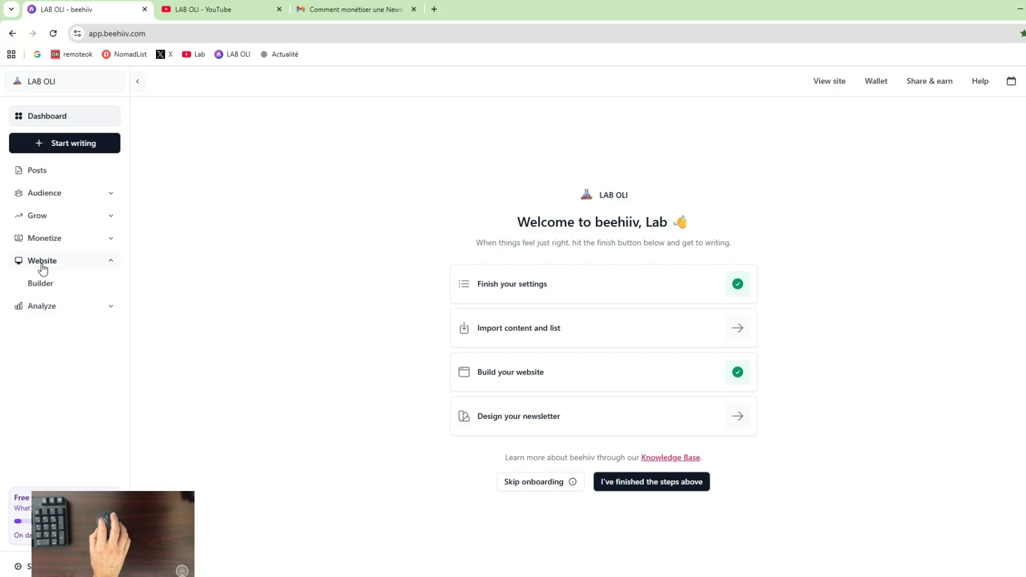
{"action": "left_click", "coordinate": [48, 287]}
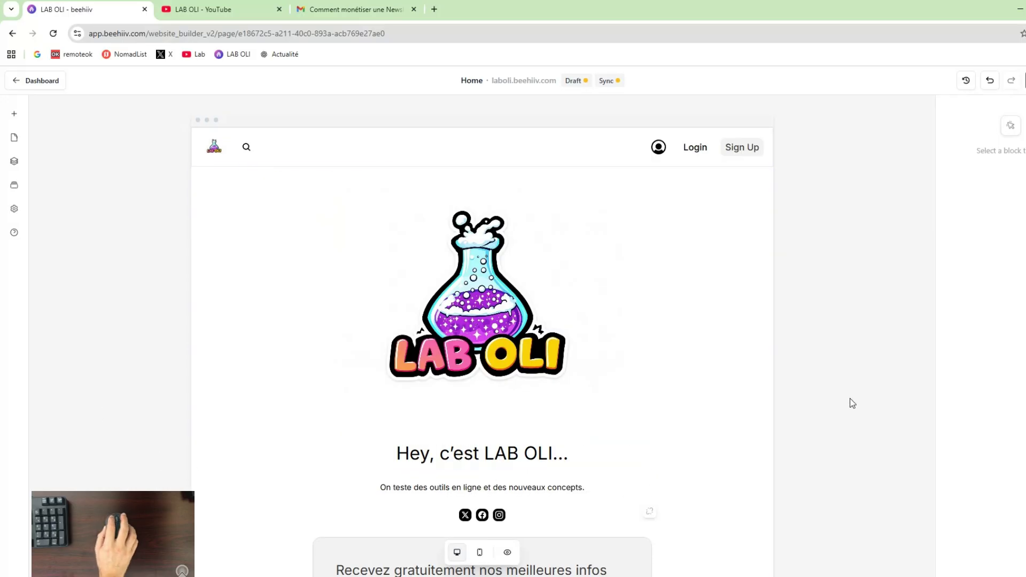
{"action": "left_click", "coordinate": [479, 552]}
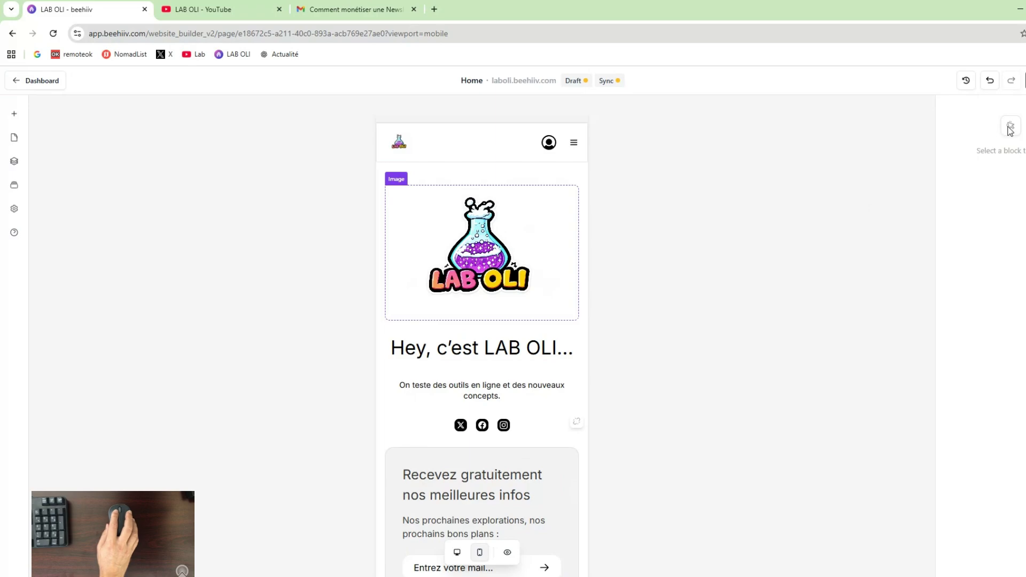
- Add test text to the description paragraph under the main heading and remove it again
{"action": "left_click", "coordinate": [480, 389]}
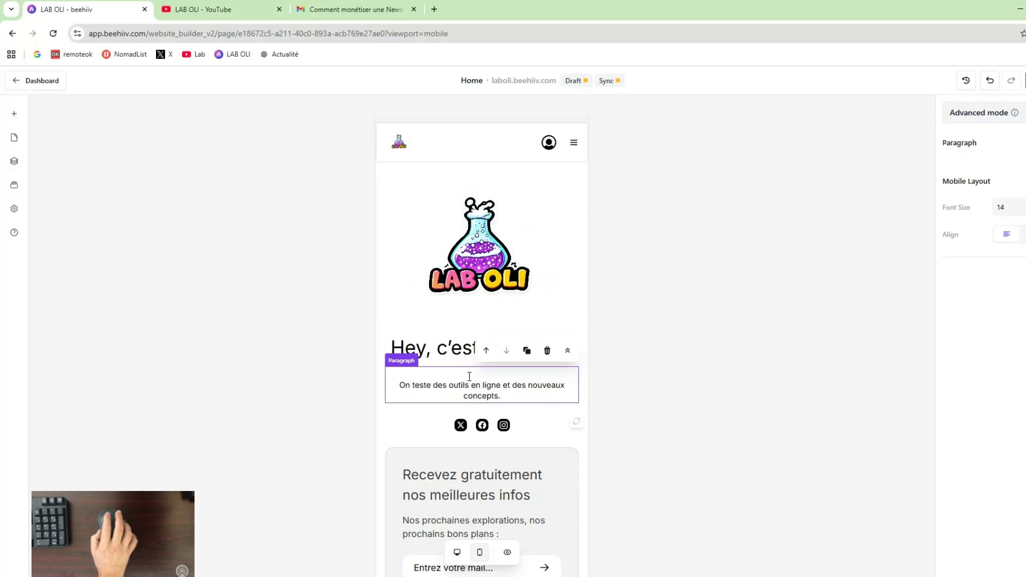
{"action": "type", "text": "XXX"}
{"action": "key", "text": "shift+Left"}
{"action": "key", "text": "shift+Left"}
{"action": "key", "text": "BackSpace"}
{"action": "left_click", "coordinate": [831, 398]}
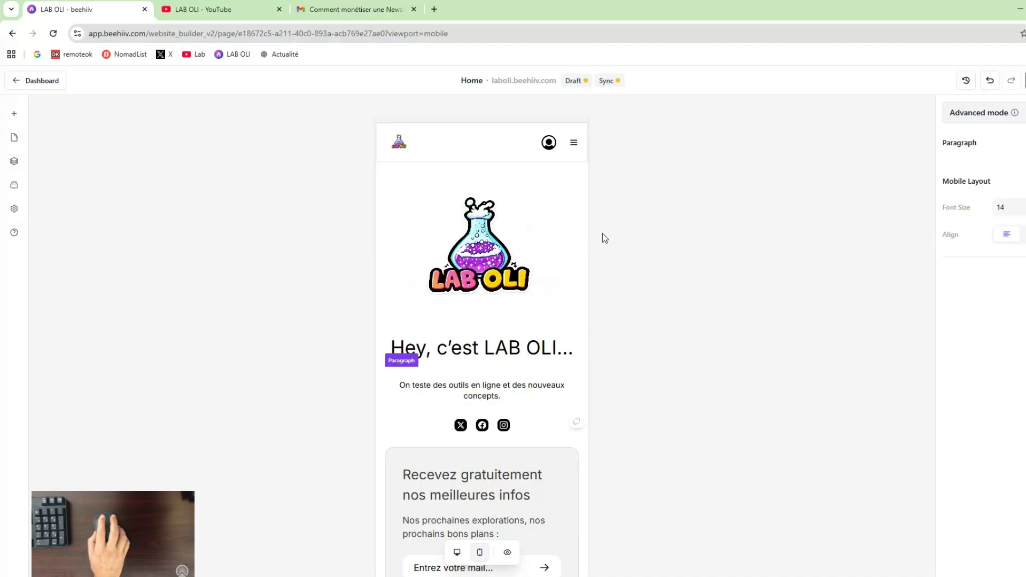
- Check the site's web address shown beside the Home page name
{"action": "left_click_drag", "start_coordinate": [492, 86], "coordinate": [561, 86]}
{"action": "left_click_drag", "start_coordinate": [492, 89], "coordinate": [561, 91]}
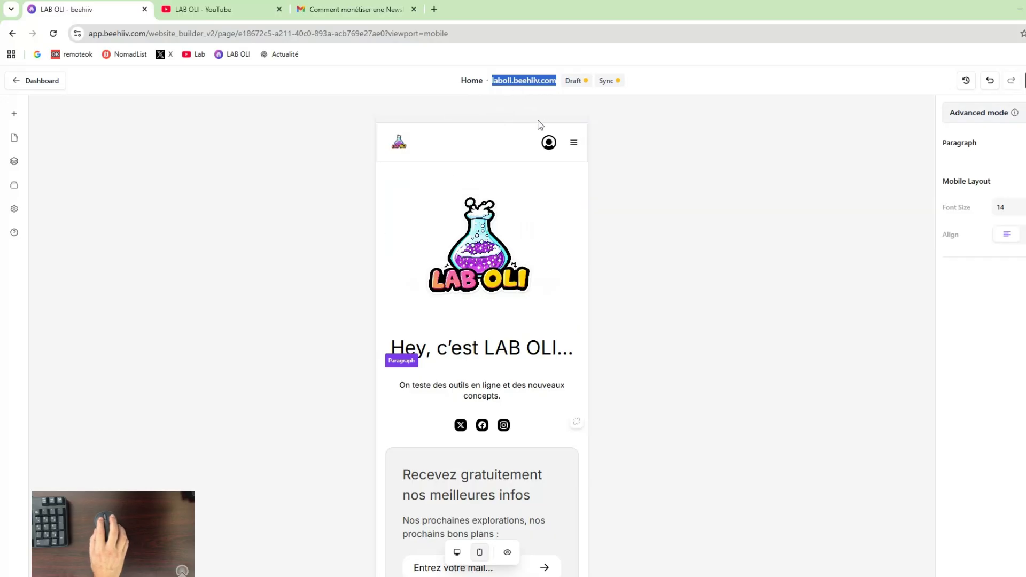
{"action": "left_click", "coordinate": [261, 188]}
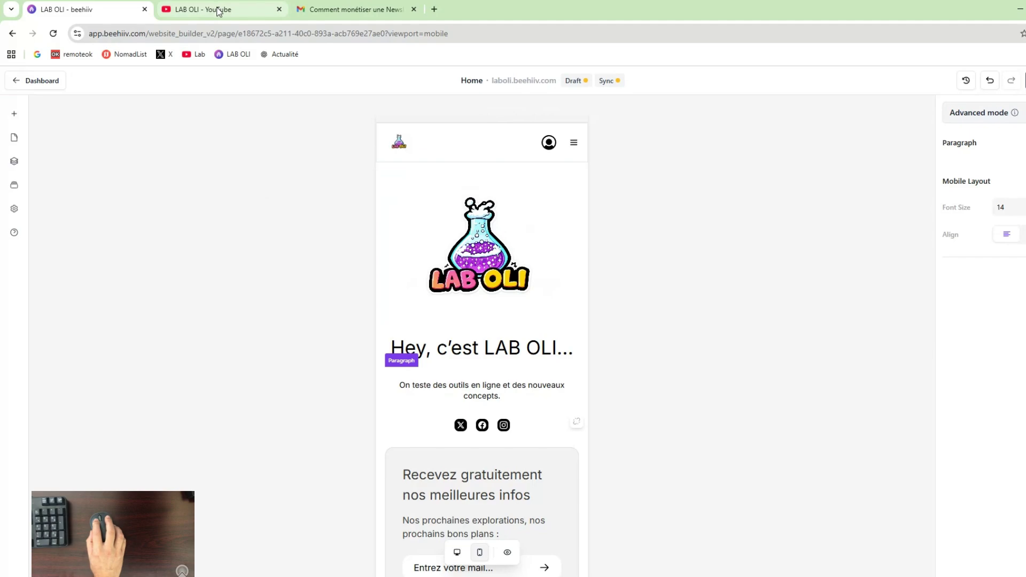
- Switch to the LAB OLI YouTube channel, examine the links in its description, and follow laboli.beehiiv.com to view the newsletter signup form
{"action": "left_click", "coordinate": [219, 11]}
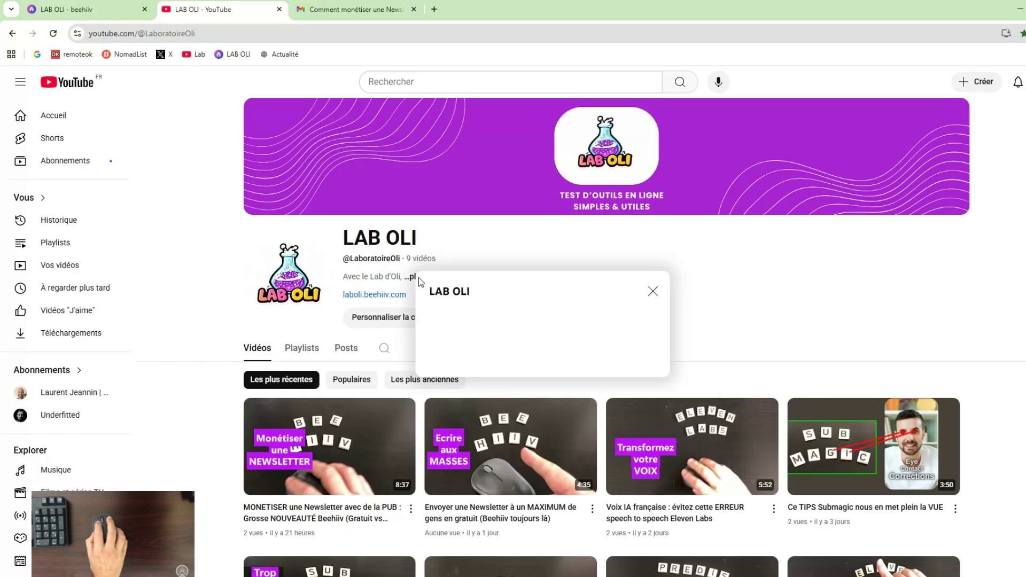
{"action": "left_click", "coordinate": [417, 276]}
{"action": "left_click_drag", "start_coordinate": [422, 304], "coordinate": [518, 318]}
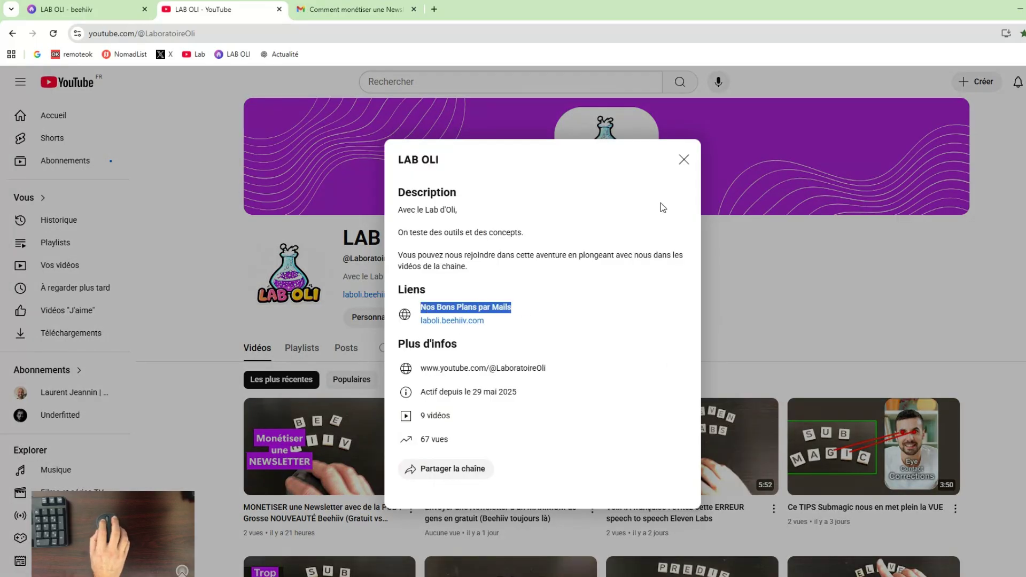
{"action": "left_click", "coordinate": [683, 160]}
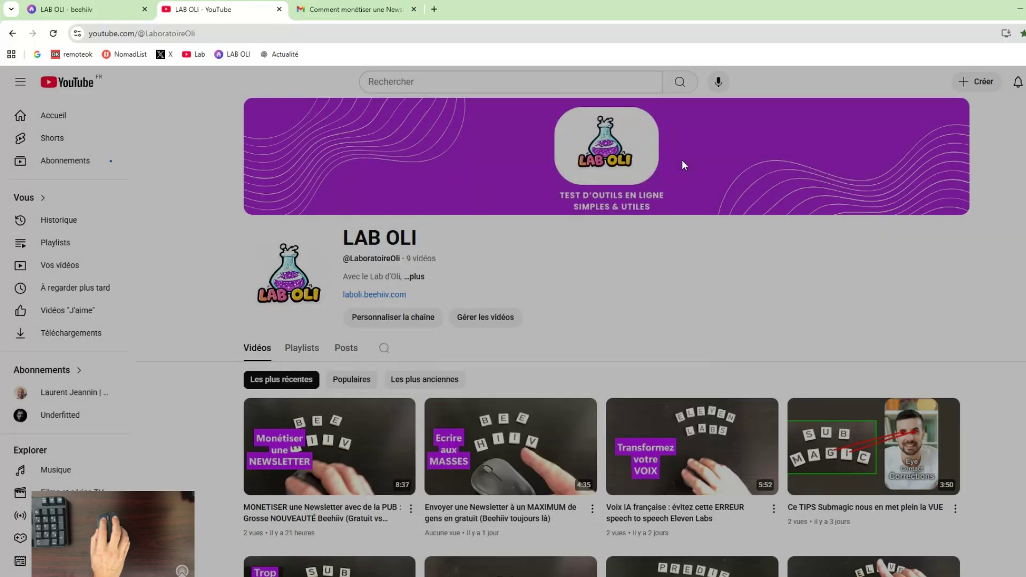
{"action": "left_click", "coordinate": [376, 295]}
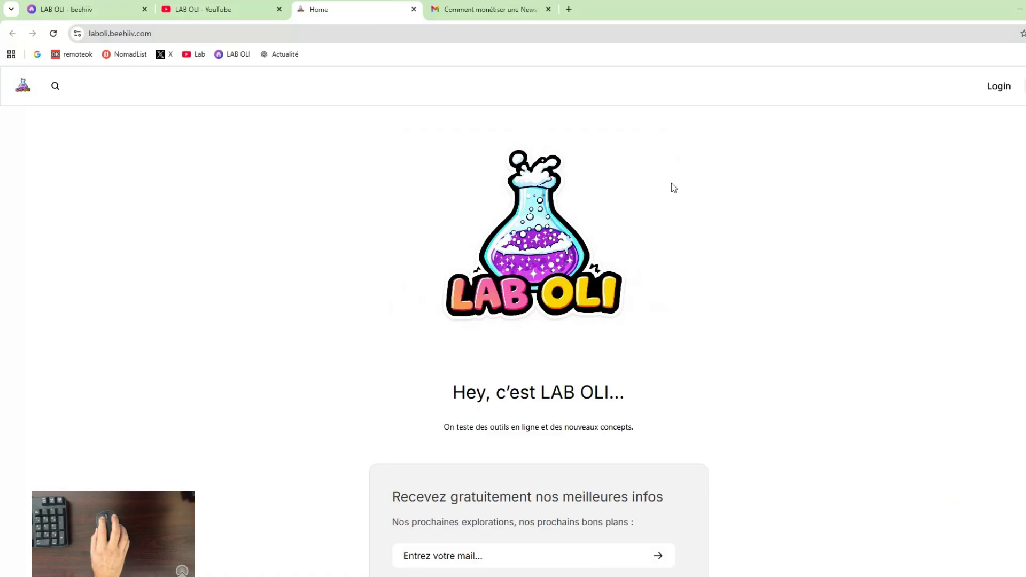
{"action": "scroll", "coordinate": [851, 260], "scroll_direction": "down", "scroll_amount": 4}
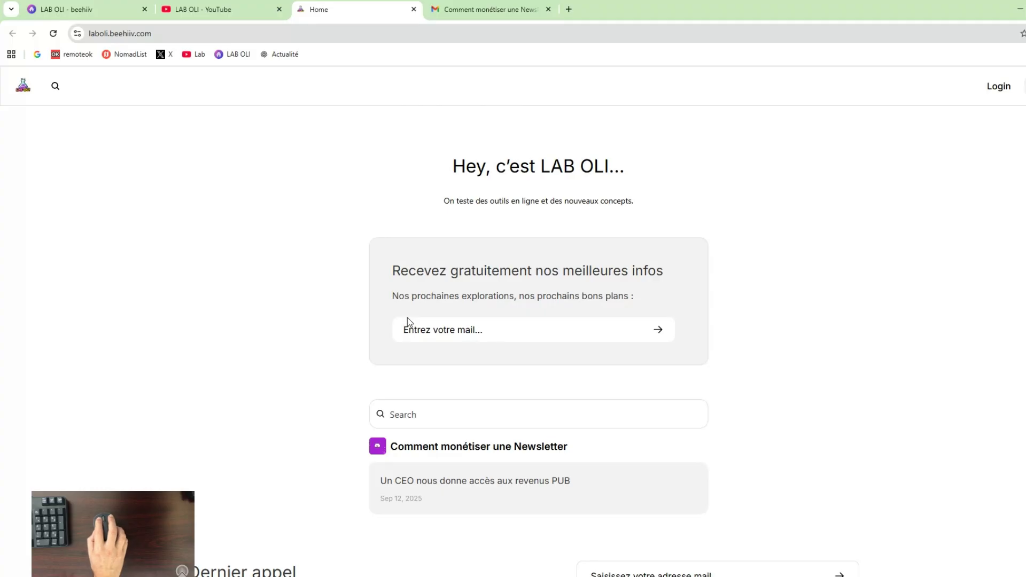
- Return to the beehiiv dashboard and open the audience's subscriber list to check the subscriber's e-mail
{"action": "left_click", "coordinate": [79, 17]}
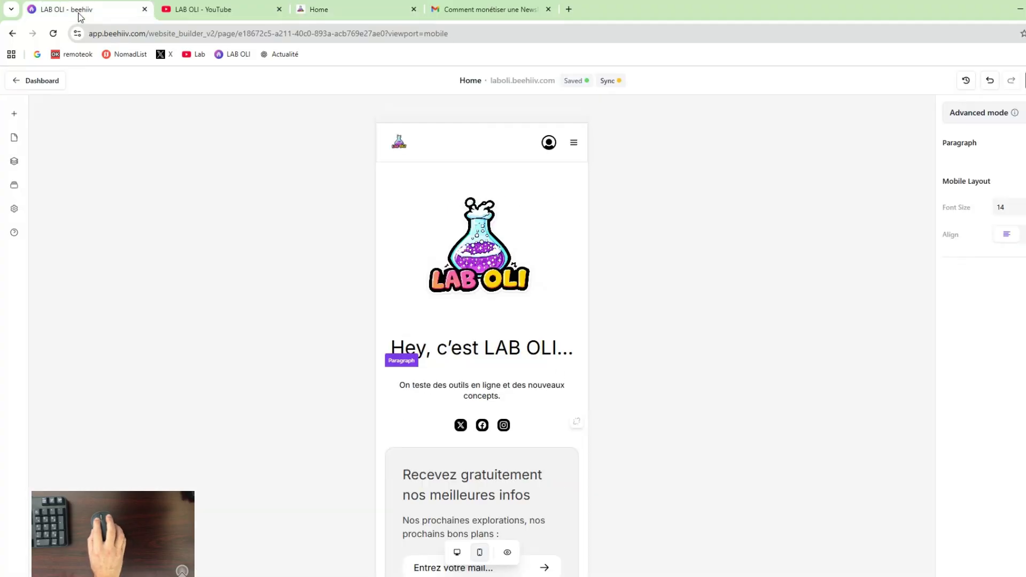
{"action": "left_click", "coordinate": [20, 85]}
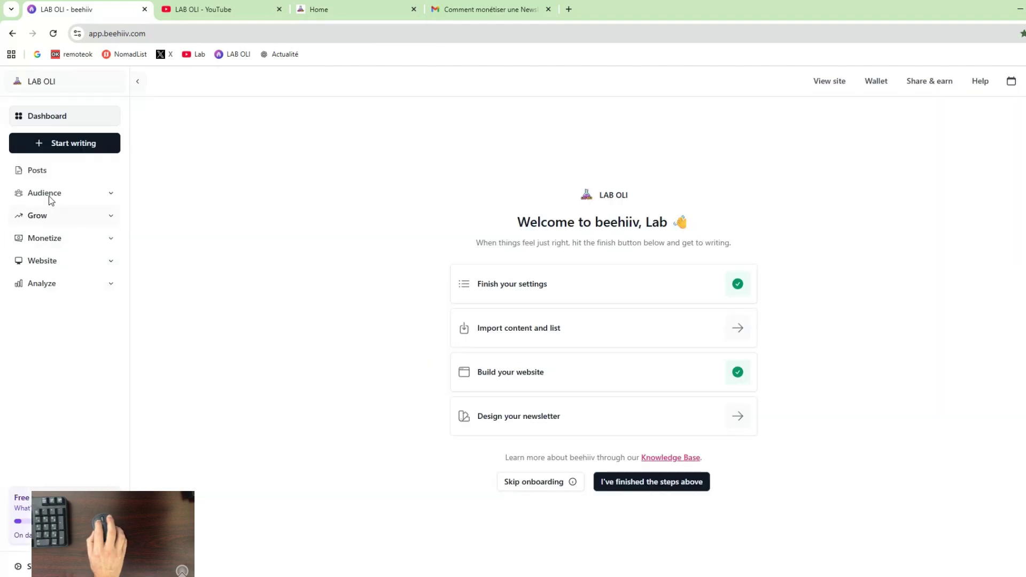
{"action": "left_click", "coordinate": [47, 193]}
{"action": "left_click", "coordinate": [59, 219]}
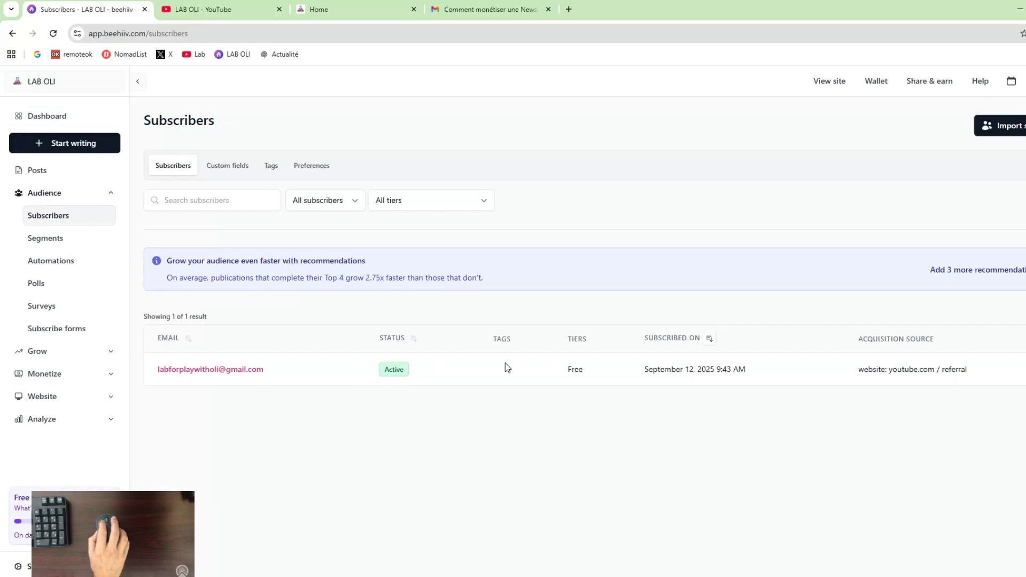
{"action": "left_click_drag", "start_coordinate": [282, 374], "coordinate": [157, 376]}
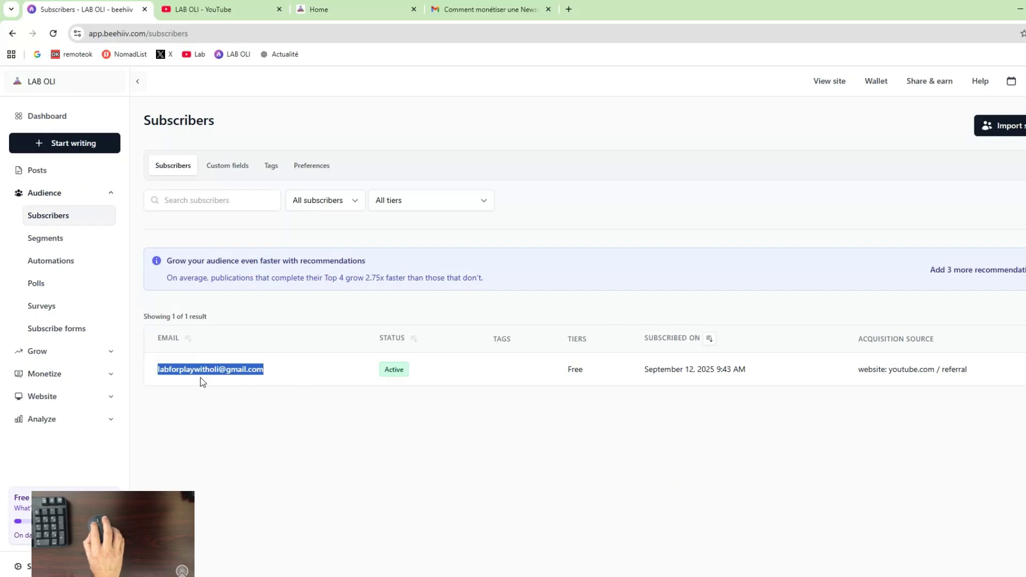
{"action": "left_click", "coordinate": [294, 484]}
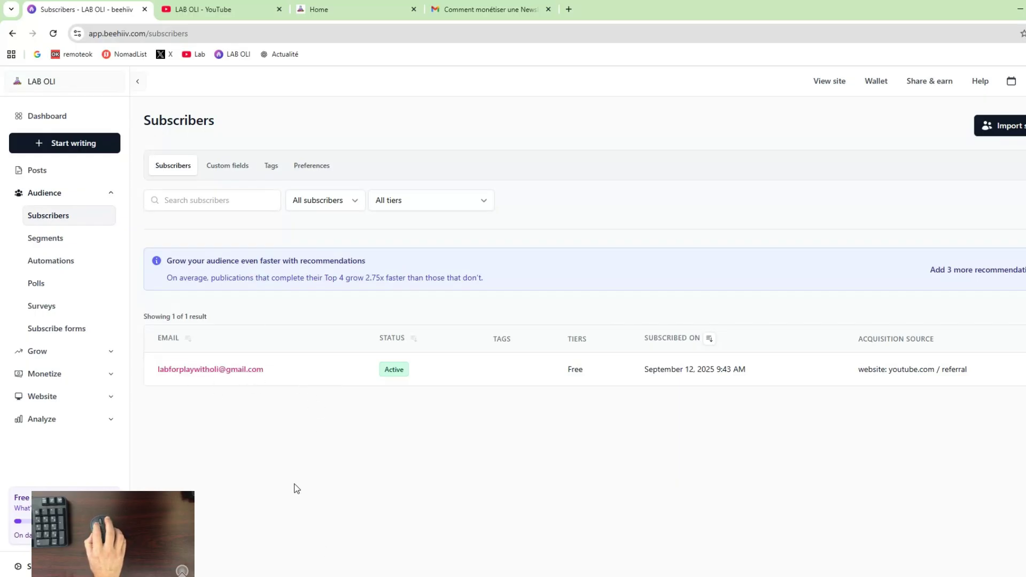
{"action": "left_click_drag", "start_coordinate": [277, 373], "coordinate": [157, 370]}
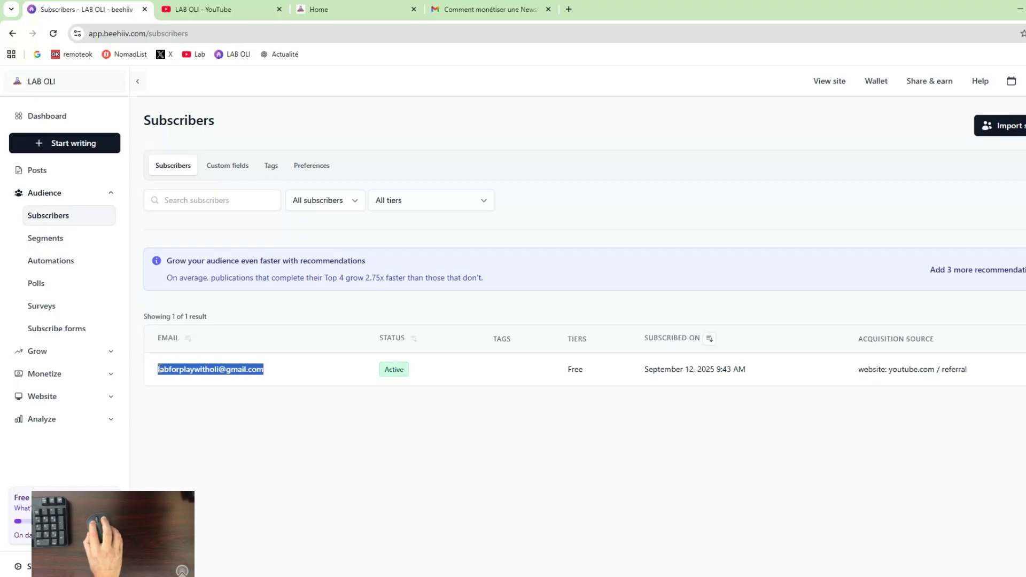
- Check the subscriber's acquisition source and subscription date
{"action": "left_click_drag", "start_coordinate": [850, 369], "coordinate": [953, 369]}
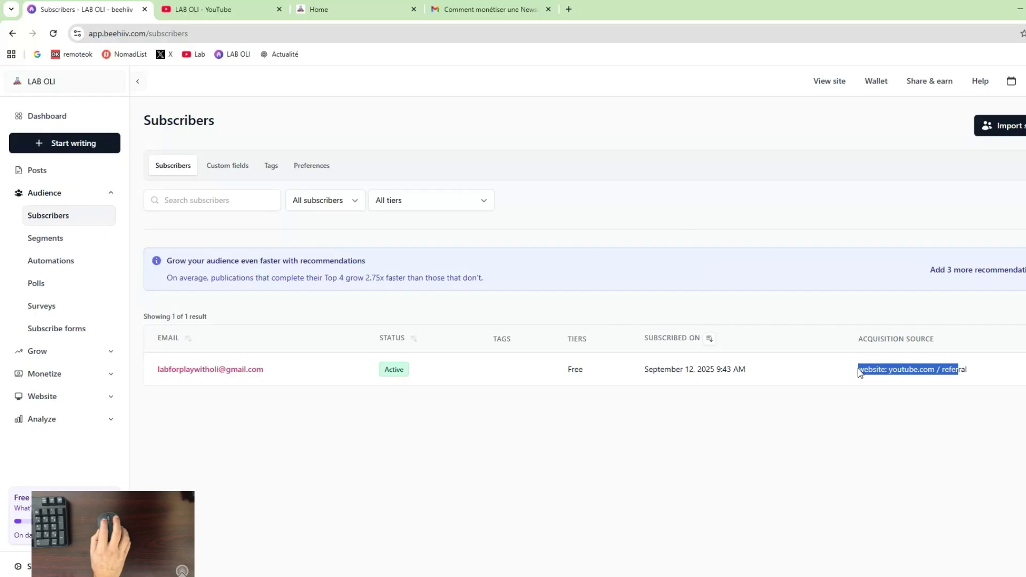
{"action": "left_click", "coordinate": [982, 375]}
{"action": "left_click_drag", "start_coordinate": [854, 368], "coordinate": [987, 376]}
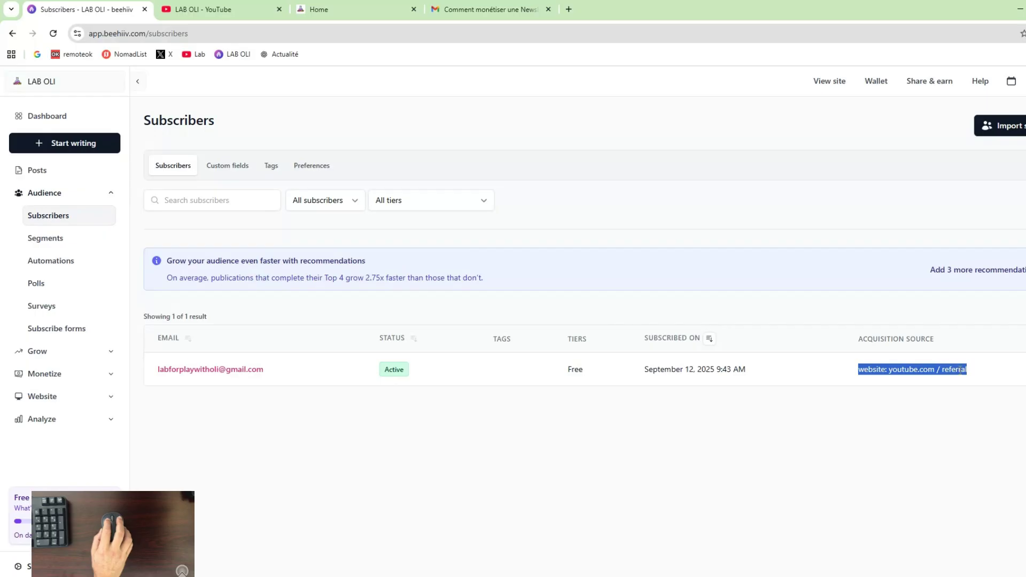
{"action": "left_click_drag", "start_coordinate": [746, 369], "coordinate": [632, 374]}
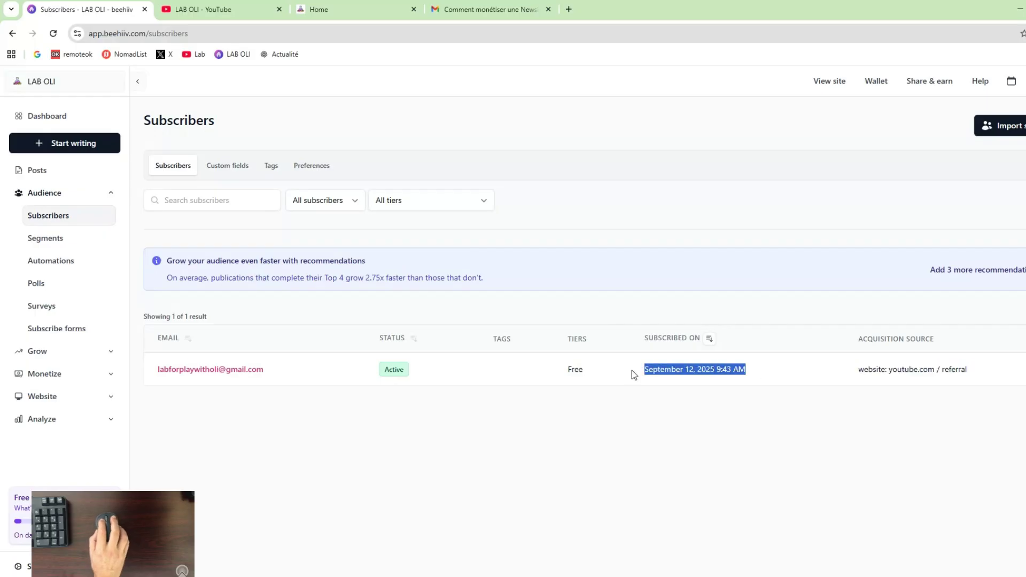
{"action": "left_click", "coordinate": [641, 462]}
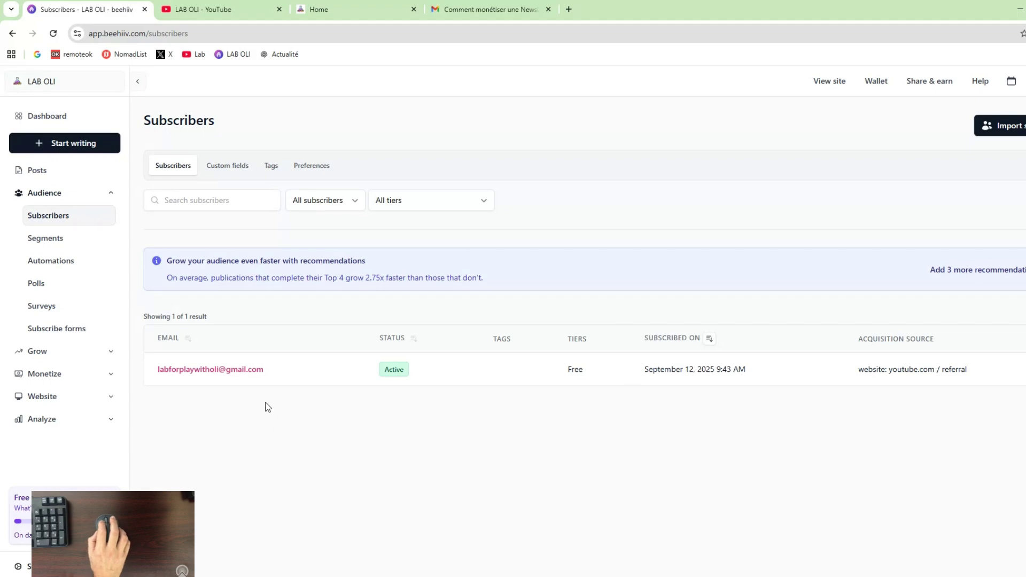
- Open the published post "Comment monétiser une Newsletter" from the posts list
{"action": "left_click", "coordinate": [111, 194]}
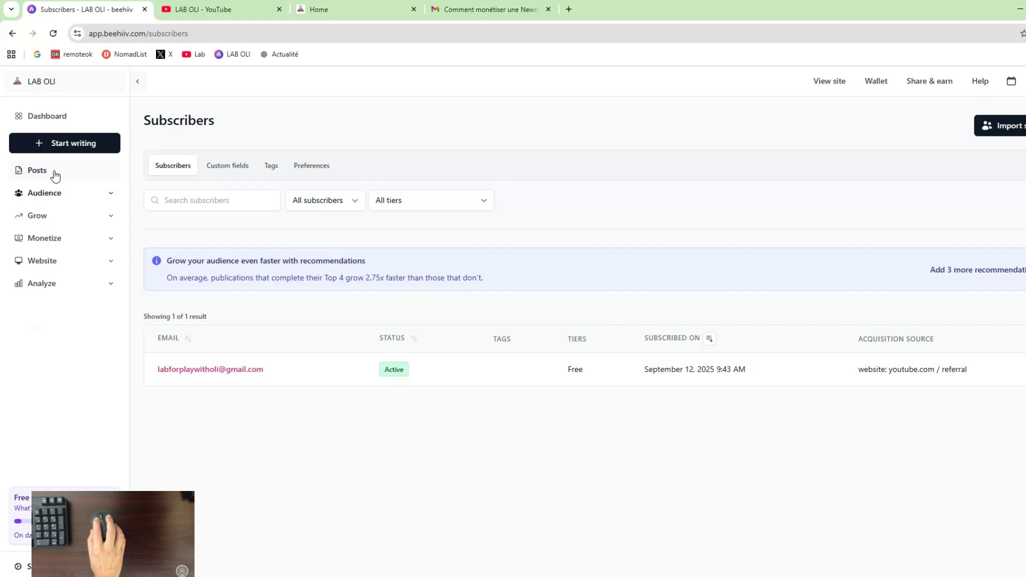
{"action": "left_click", "coordinate": [55, 174]}
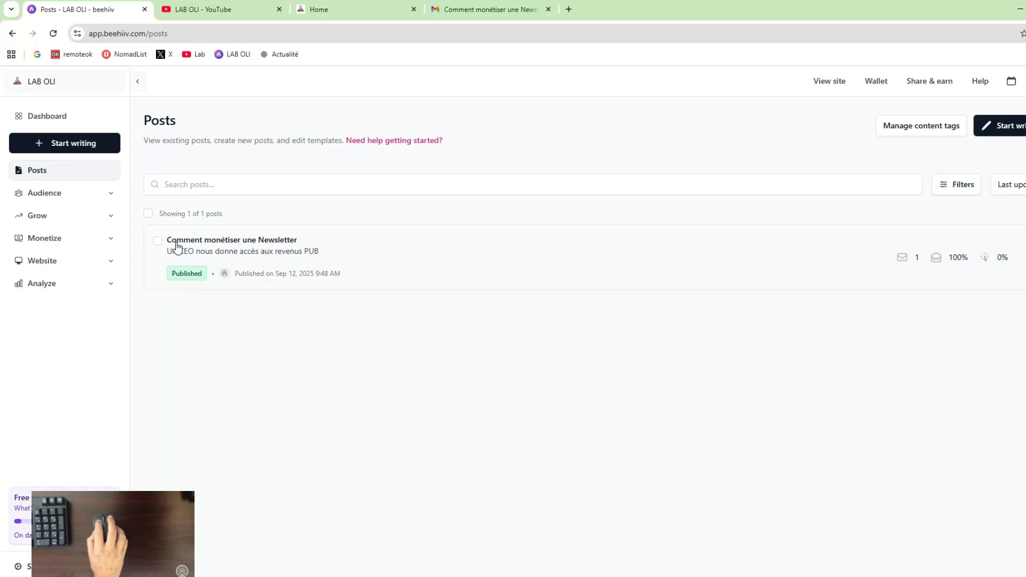
{"action": "left_click", "coordinate": [344, 260]}
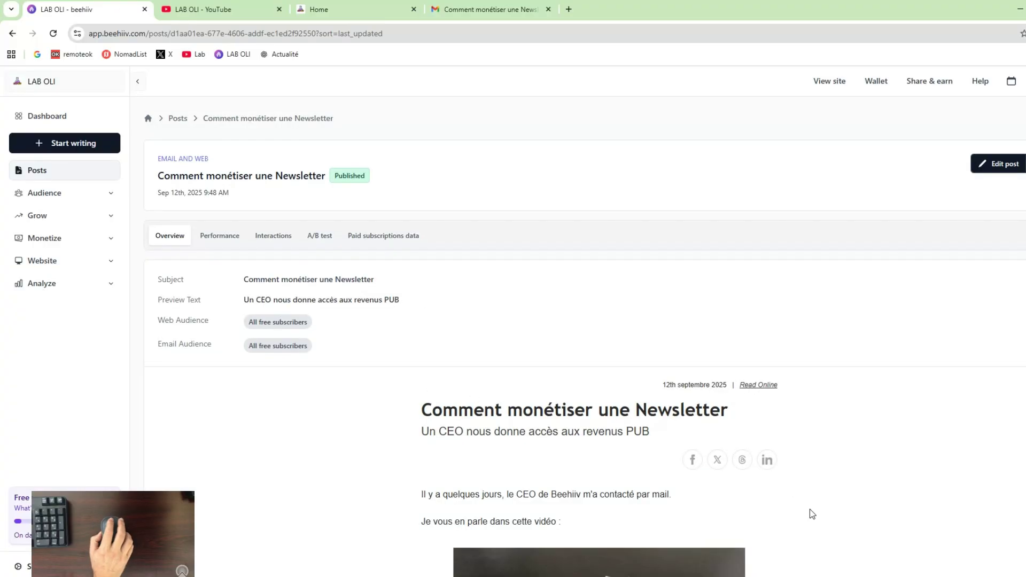
- Read the post's two introductory sentences above the embedded video
{"action": "scroll", "coordinate": [808, 510], "scroll_direction": "down", "scroll_amount": 3}
{"action": "left_click_drag", "start_coordinate": [432, 494], "coordinate": [601, 525]}
{"action": "scroll", "coordinate": [601, 525], "scroll_direction": "down", "scroll_amount": 3}
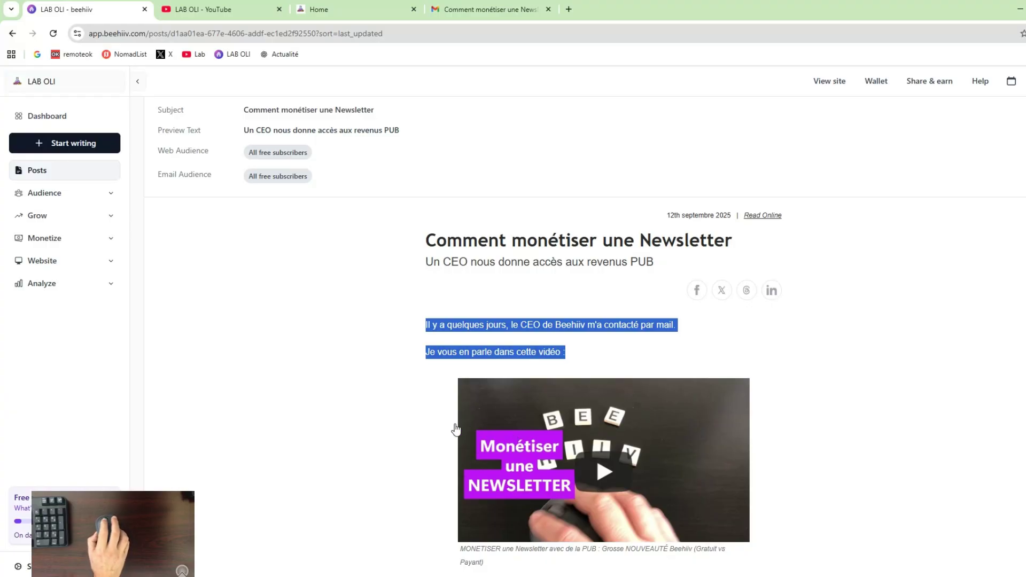
{"action": "left_click", "coordinate": [567, 351]}
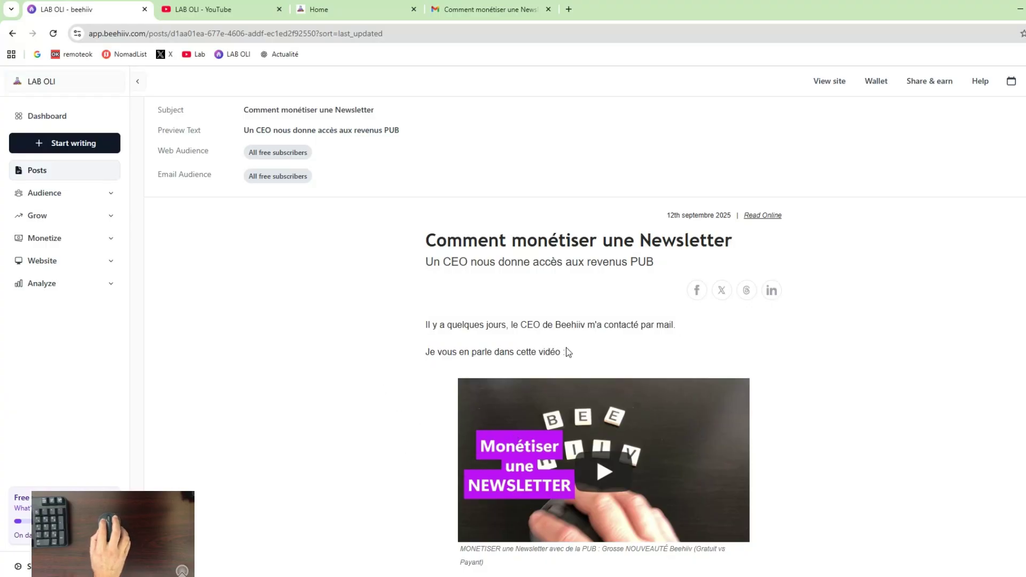
{"action": "left_click_drag", "start_coordinate": [565, 352], "coordinate": [428, 329]}
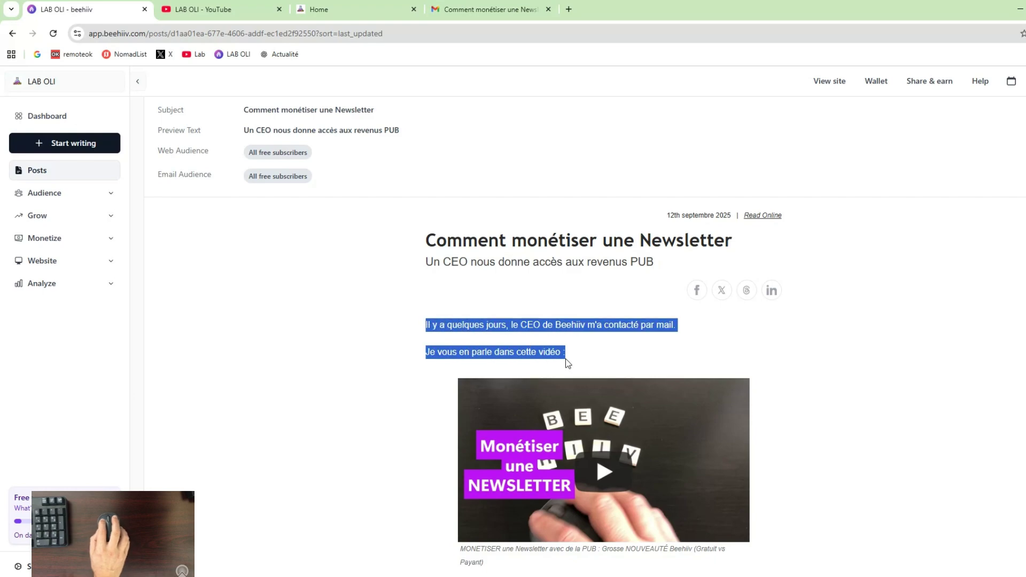
{"action": "left_click", "coordinate": [591, 356]}
{"action": "left_click_drag", "start_coordinate": [580, 356], "coordinate": [420, 326]}
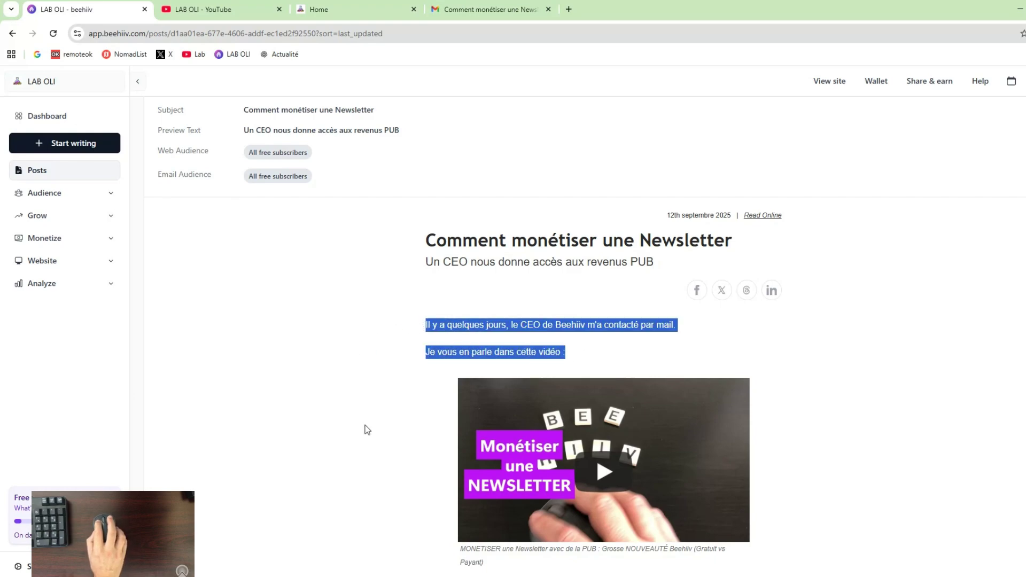
{"action": "left_click", "coordinate": [338, 446]}
- Review the post's closing line and its footer with the unsubscribe and legal information
{"action": "scroll", "coordinate": [332, 442], "scroll_direction": "down", "scroll_amount": 4}
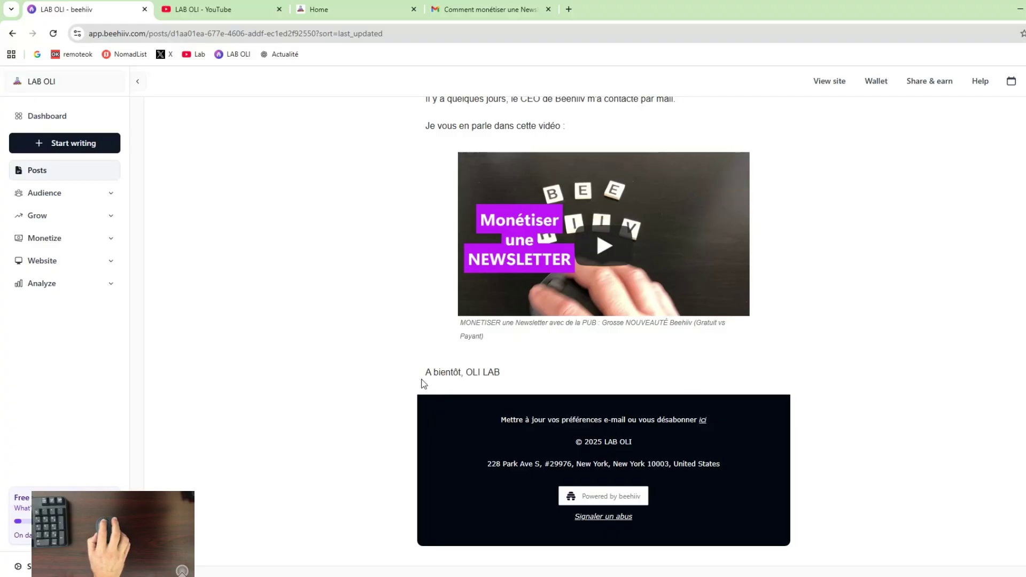
{"action": "scroll", "coordinate": [506, 395], "scroll_direction": "down", "scroll_amount": 1}
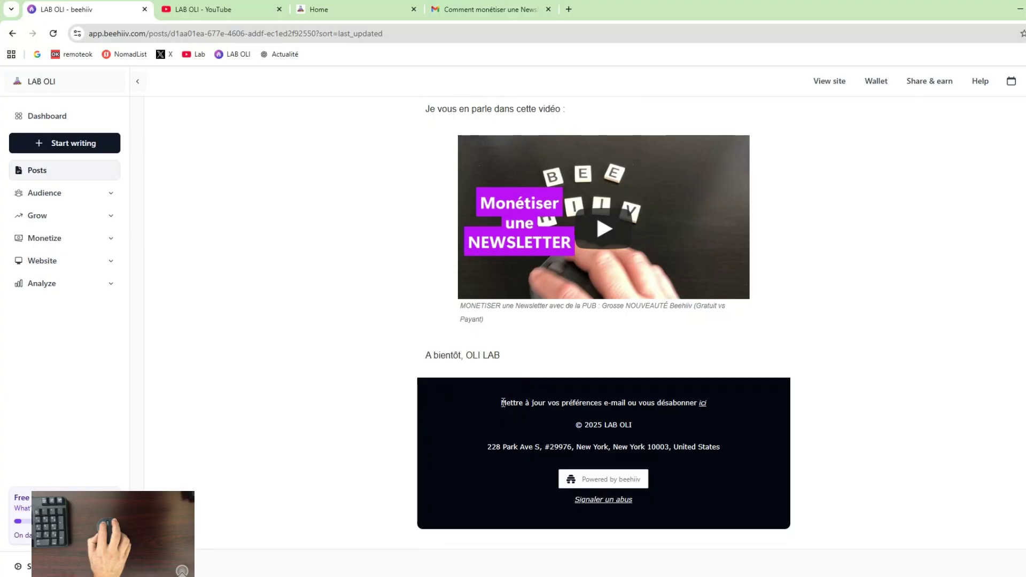
{"action": "left_click_drag", "start_coordinate": [502, 402], "coordinate": [713, 506]}
{"action": "left_click", "coordinate": [633, 486]}
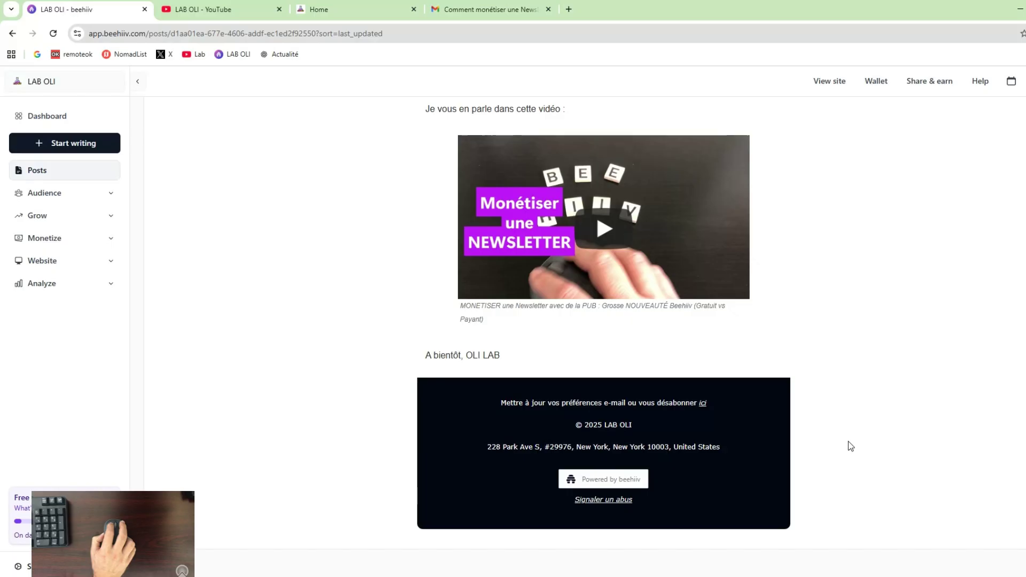
{"action": "scroll", "coordinate": [876, 435], "scroll_direction": "up", "scroll_amount": 10}
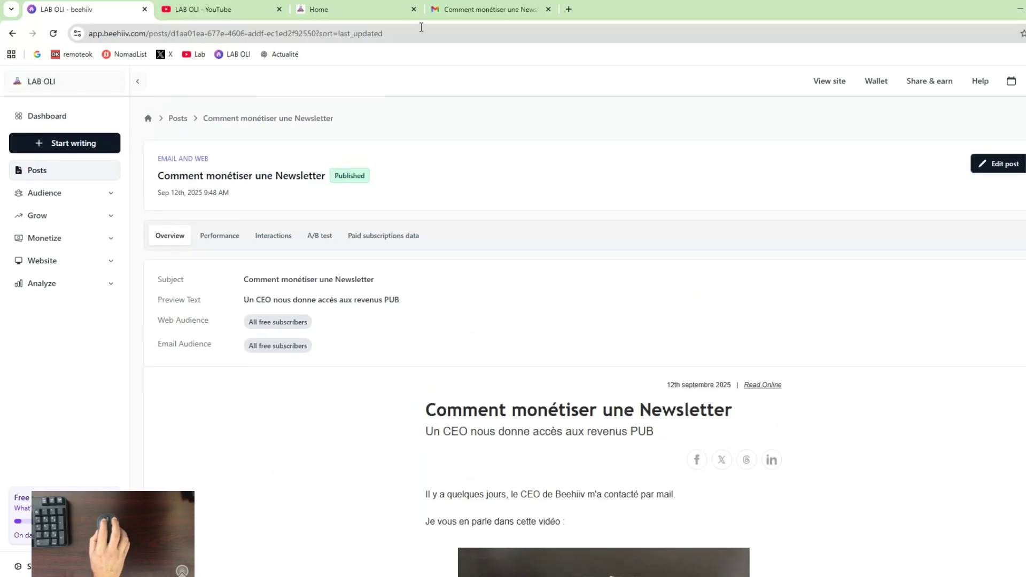
- Switch back to the newsletter's public home page and find the published post below the signup form
{"action": "left_click", "coordinate": [319, 10]}
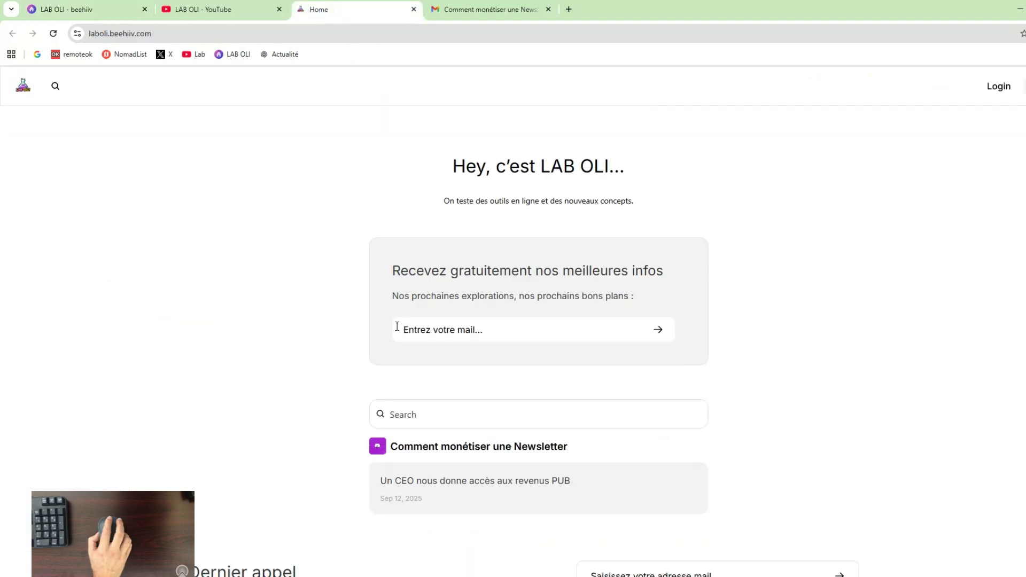
{"action": "scroll", "coordinate": [396, 326], "scroll_direction": "down", "scroll_amount": 2}
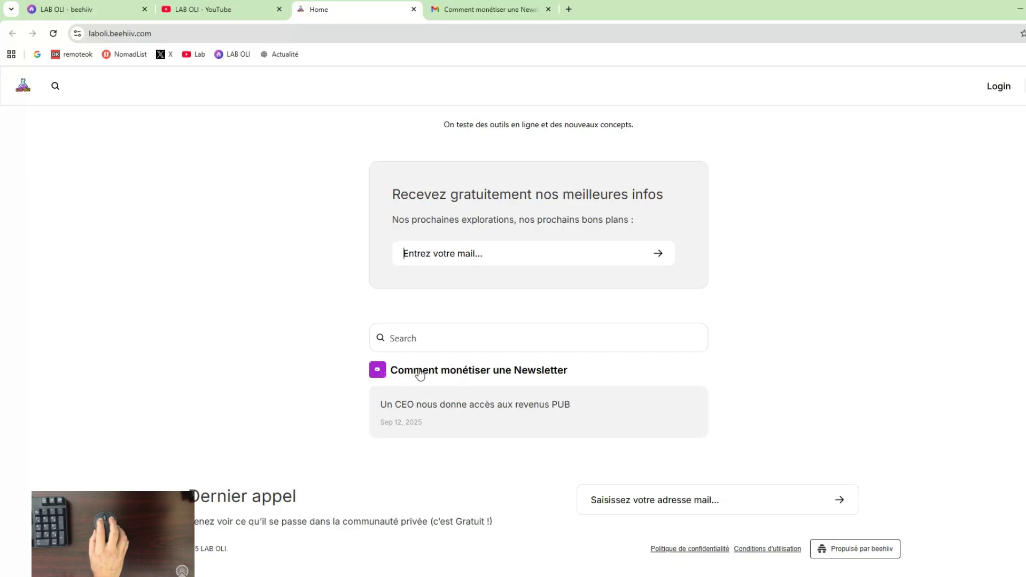
- Open the post "Comment monétiser une Newsletter" on the public site and read its title, subtitle and two introductory sentences
{"action": "left_click", "coordinate": [475, 399]}
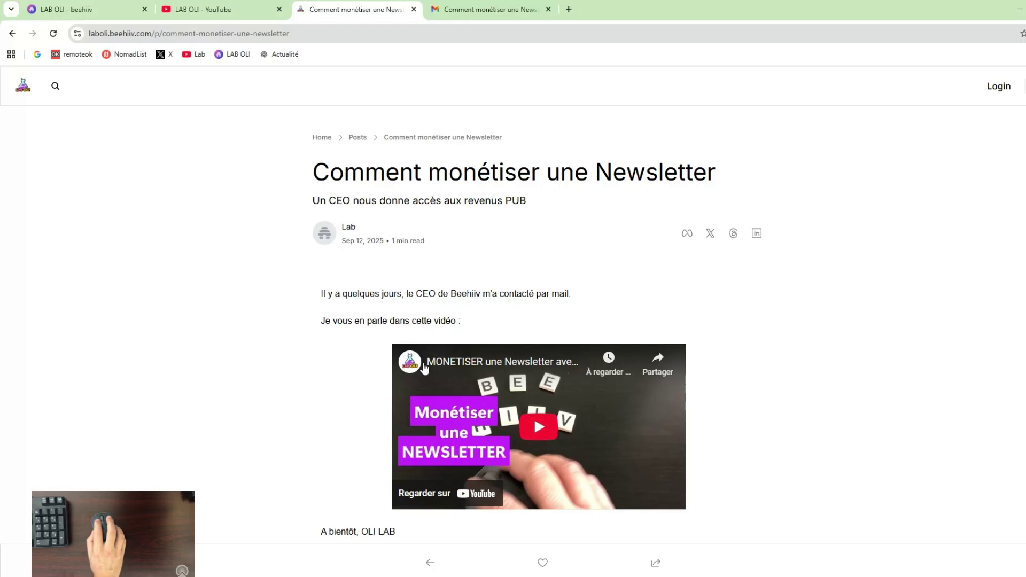
{"action": "left_click_drag", "start_coordinate": [308, 170], "coordinate": [745, 176]}
{"action": "left_click_drag", "start_coordinate": [308, 201], "coordinate": [560, 205]}
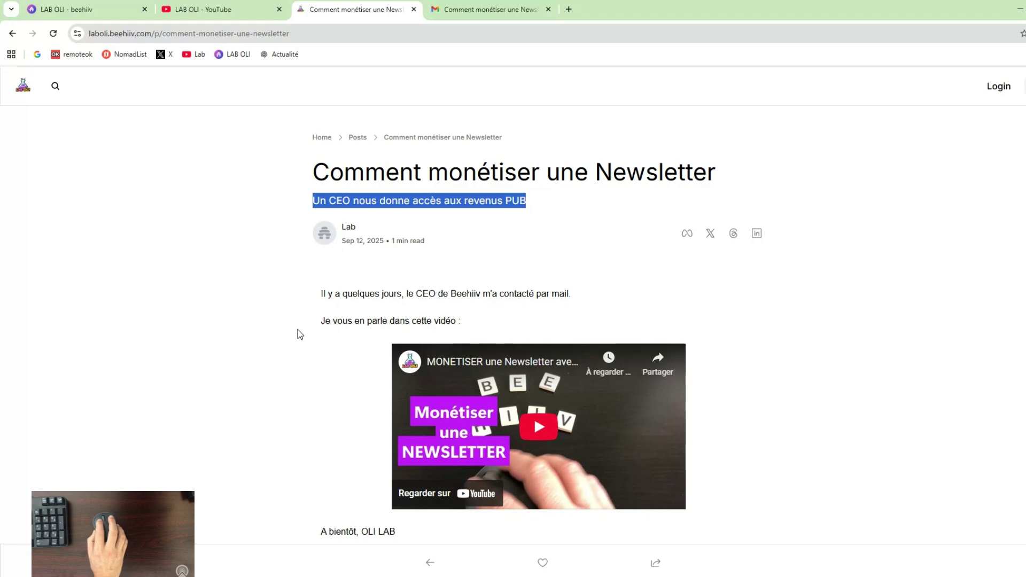
{"action": "left_click_drag", "start_coordinate": [321, 293], "coordinate": [617, 297]}
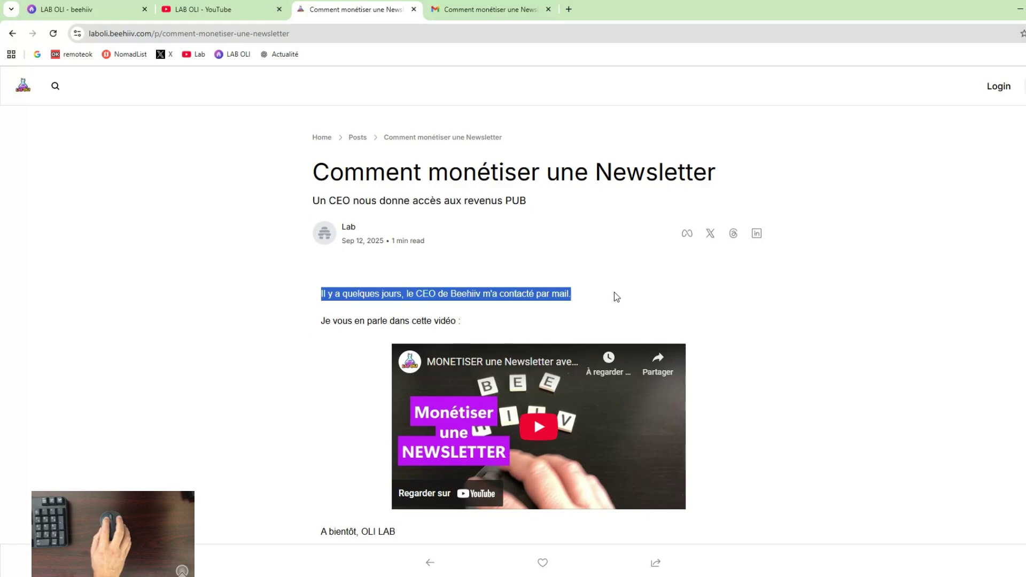
{"action": "mouse_move", "coordinate": [516, 316]}
{"action": "left_mouse_down"}
{"action": "mouse_move", "coordinate": [464, 322]}
{"action": "mouse_move", "coordinate": [266, 299]}
{"action": "mouse_move", "coordinate": [504, 328]}
{"action": "left_mouse_up"}
{"action": "left_click", "coordinate": [289, 299]}
- Review the web post's closing line and the Keep Reading section below the embedded video, and return to the post's title
{"action": "scroll", "coordinate": [286, 425], "scroll_direction": "down", "scroll_amount": 3}
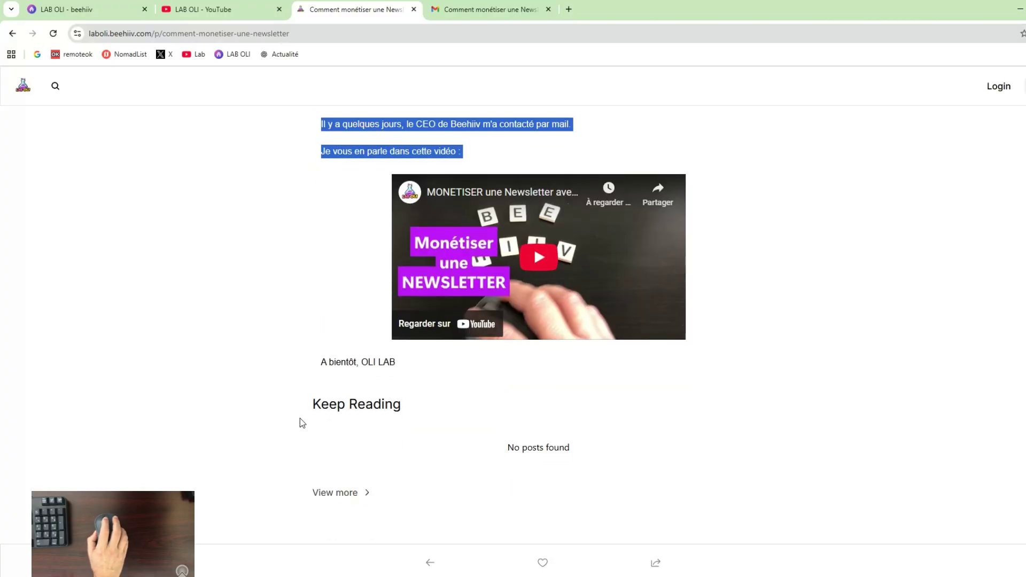
{"action": "left_click_drag", "start_coordinate": [415, 370], "coordinate": [298, 358]}
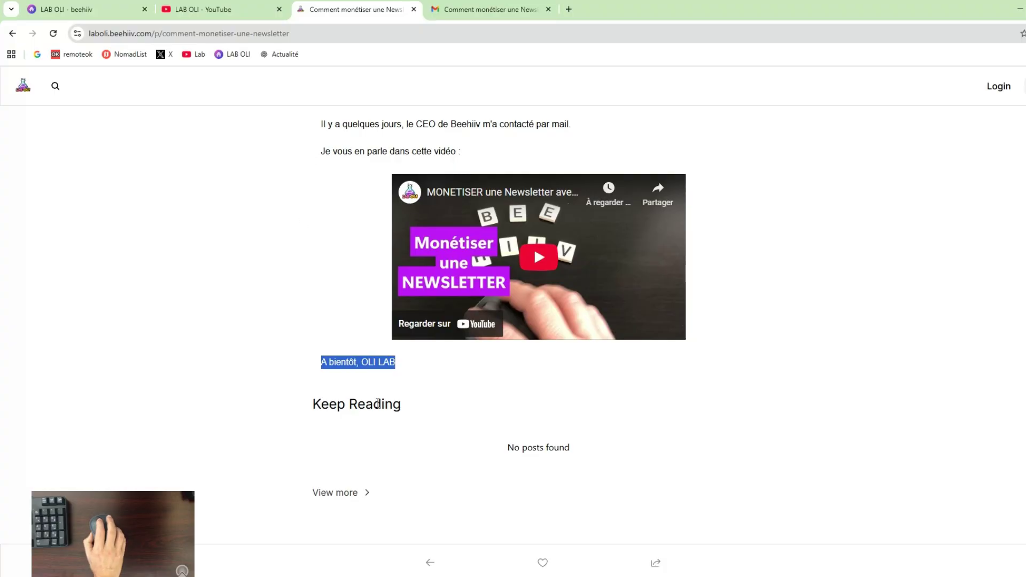
{"action": "scroll", "coordinate": [529, 465], "scroll_direction": "up", "scroll_amount": 3}
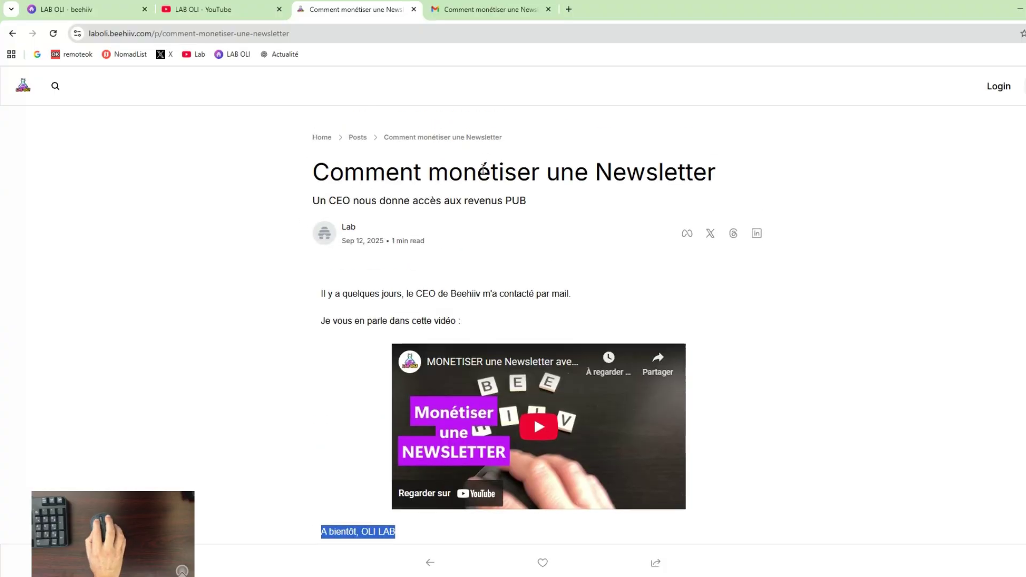
{"action": "left_click", "coordinate": [210, 184]}
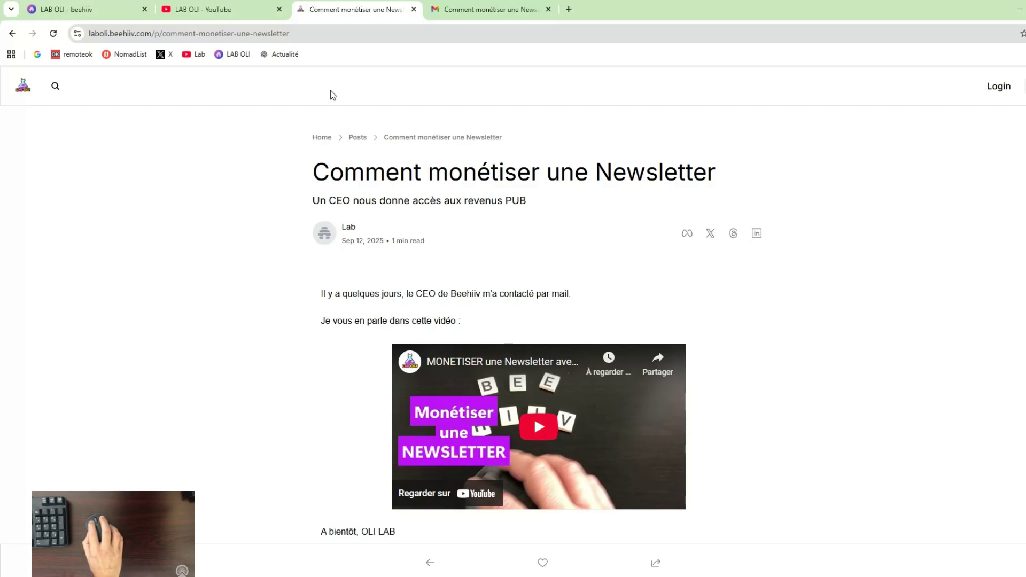
- Switch to the newsletter e-mail in Gmail, view its detailed sender and recipient information, and close the details
{"action": "left_click", "coordinate": [478, 12]}
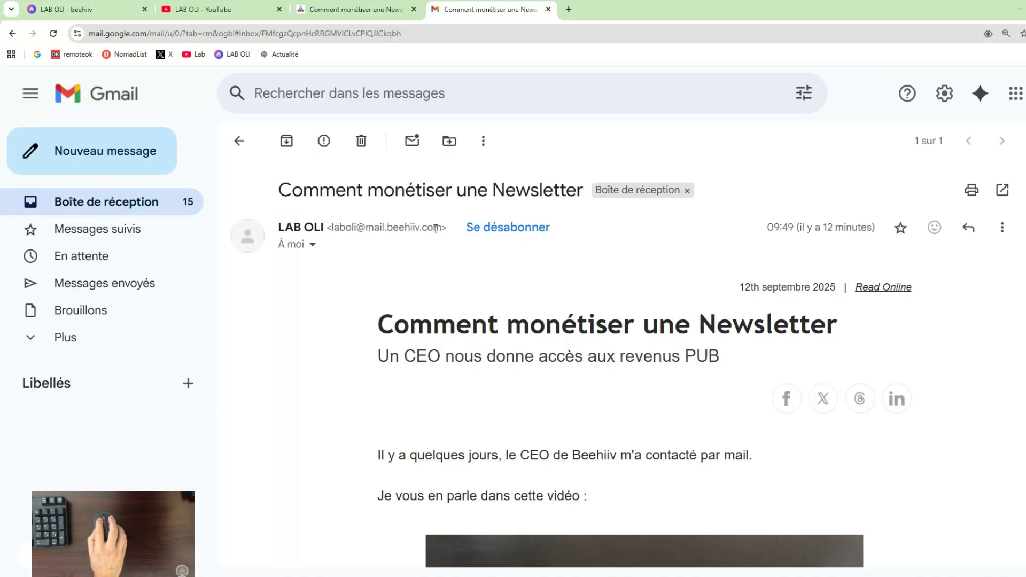
{"action": "left_click", "coordinate": [313, 245]}
{"action": "left_click", "coordinate": [291, 345]}
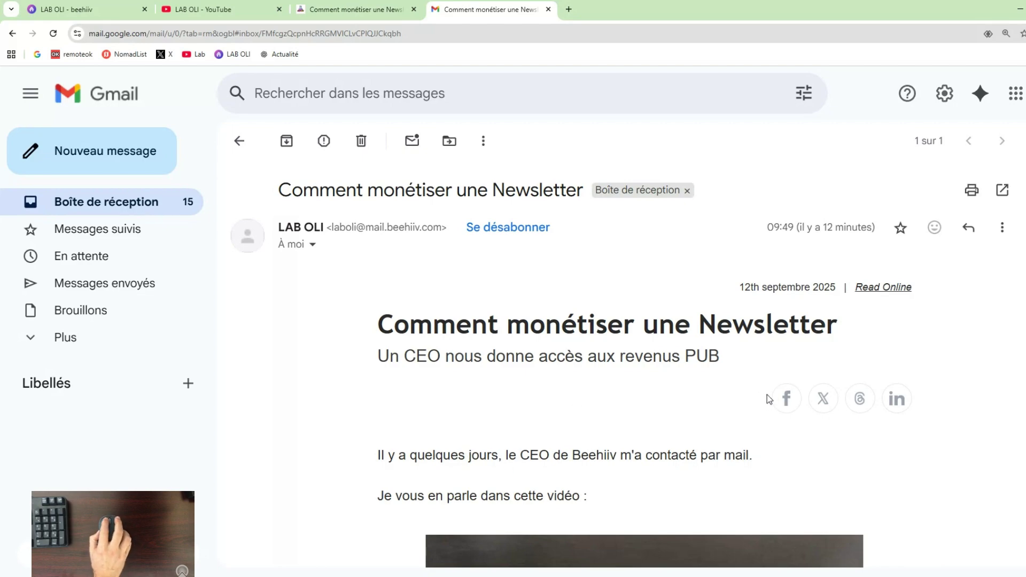
- Look through the whole newsletter e-mail from the header to the legal footer and return to its beginning
{"action": "scroll", "coordinate": [779, 424], "scroll_direction": "down", "scroll_amount": 2}
{"action": "scroll", "coordinate": [780, 431], "scroll_direction": "down", "scroll_amount": 4}
{"action": "scroll", "coordinate": [780, 431], "scroll_direction": "down", "scroll_amount": 4}
{"action": "scroll", "coordinate": [779, 425], "scroll_direction": "down", "scroll_amount": 3}
{"action": "scroll", "coordinate": [779, 425], "scroll_direction": "up", "scroll_amount": 9}
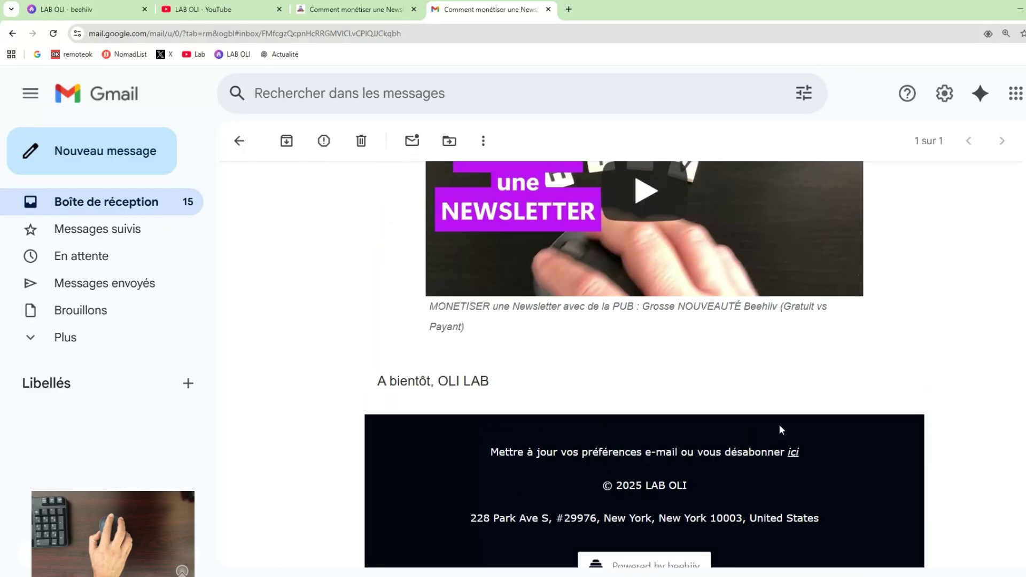
{"action": "scroll", "coordinate": [600, 351], "scroll_direction": "up", "scroll_amount": 4}
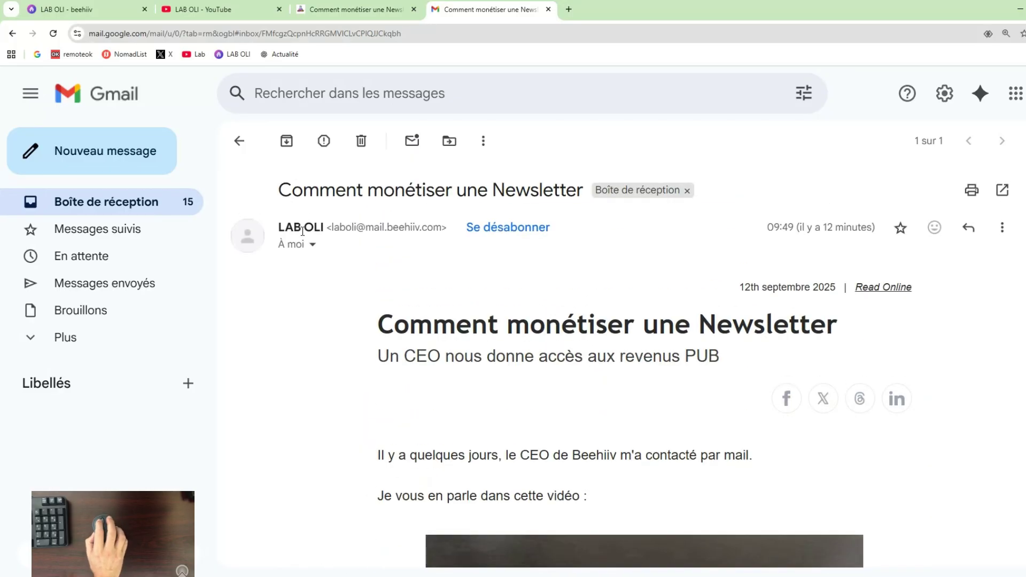